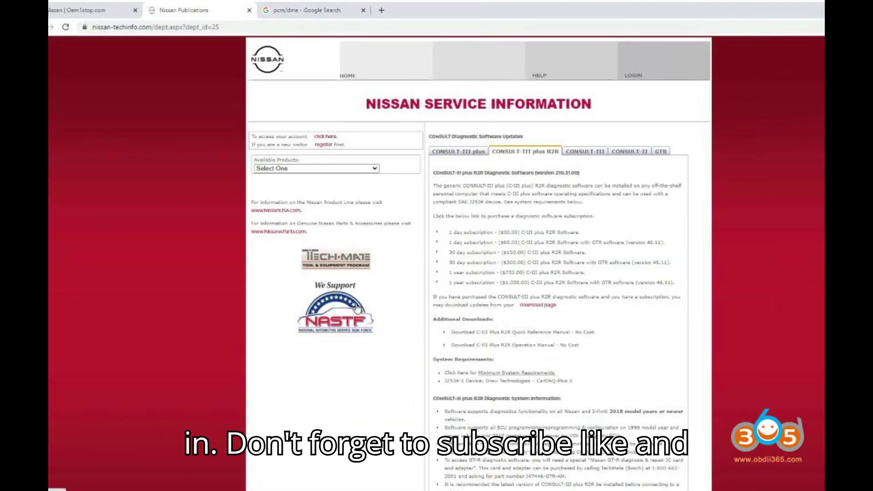
Choose Reprogramming using J2534-1 from the Available Products list.
left_click(316, 168)
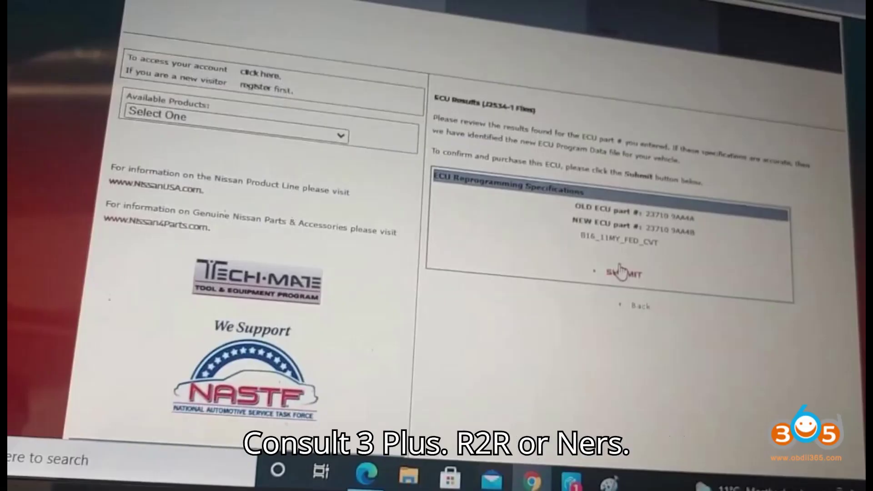
Submit the J2534-1 ECU result mapping 23710-9AA4A to 23710-9AA4B.
left_click(619, 271)
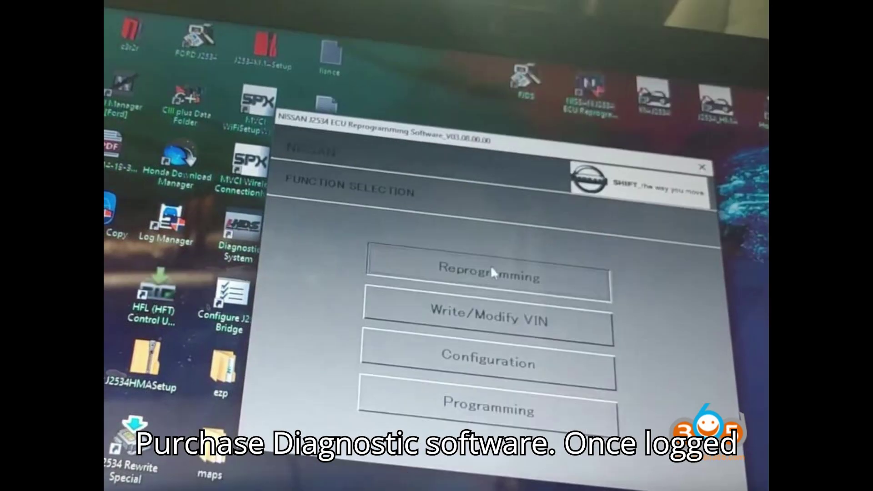
Choose Reprogramming on the Function Selection screen to list the modules.
left_click(490, 265)
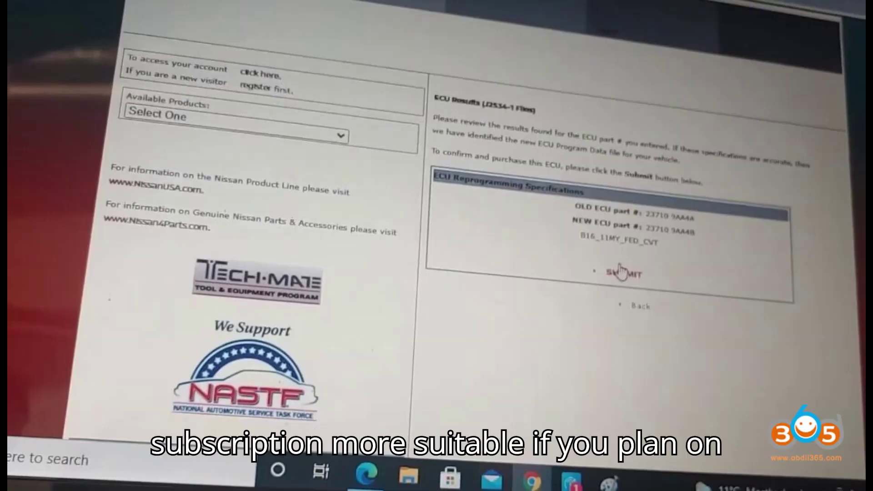
Submit the ECU Reprogramming Specifications match for the 23710-9AA4B data file.
left_click(619, 271)
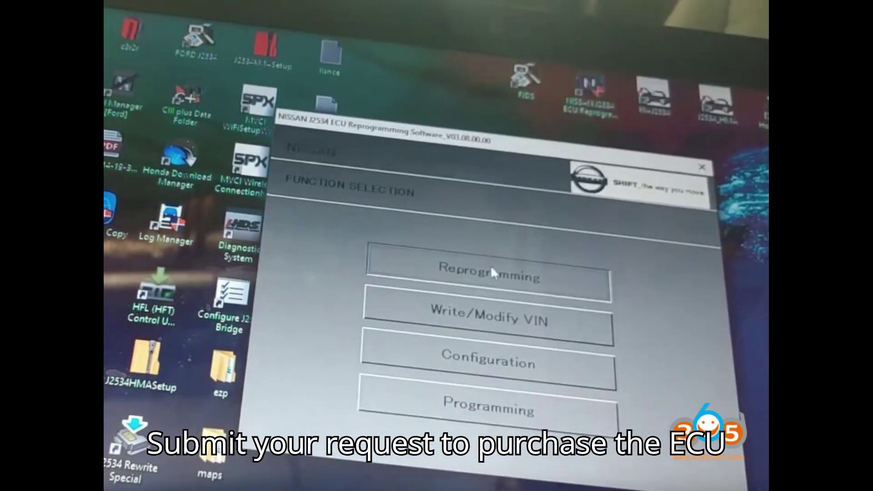
Enter the Reprogramming function from the Function Selection screen.
left_click(491, 267)
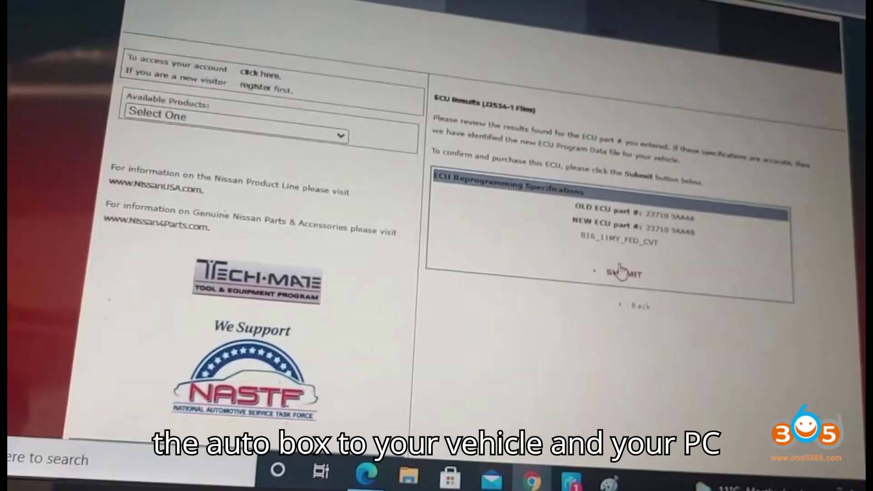
Submit the ECU result for 23710-9AA4B to reach its purchase page.
left_click(620, 271)
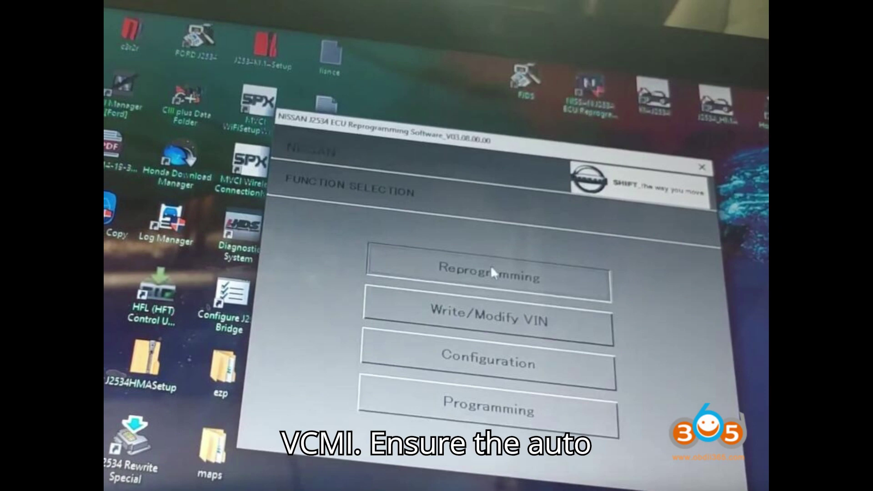
Choose Reprogramming in Function Selection to show Engine, Transmission and EMCM modules.
left_click(491, 265)
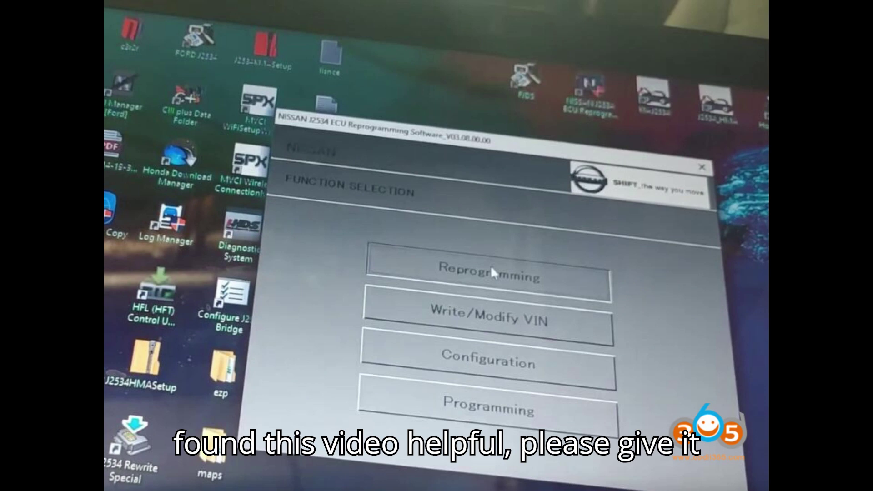
Select Reprogramming to list Engine, Transmission, EMCM, FSCM and CEPC modules.
left_click(491, 271)
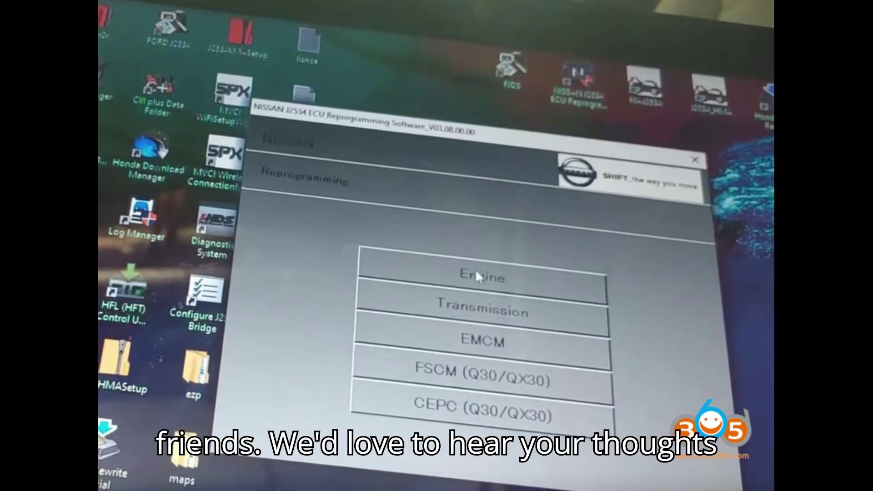